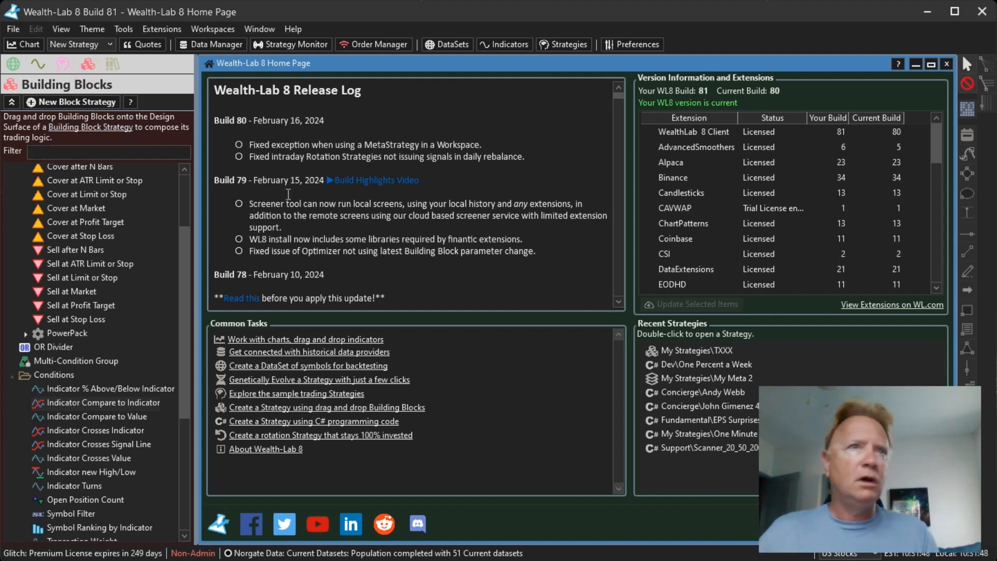
- Create a new block strategy and add an Indicator Compare to Indicator condition to its Buy at Market entry
left_click(73, 102)
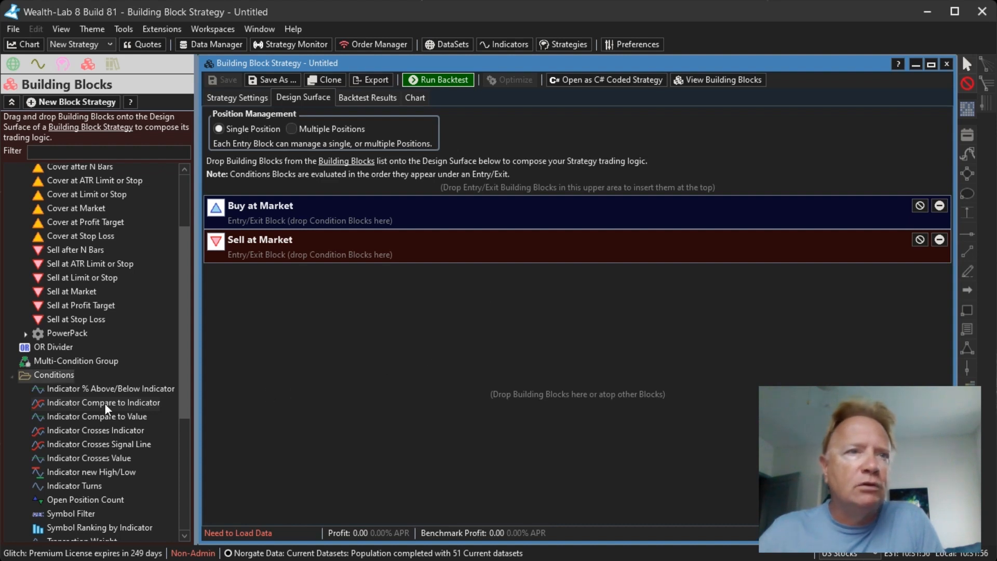
left_click_drag(104, 402, 319, 216)
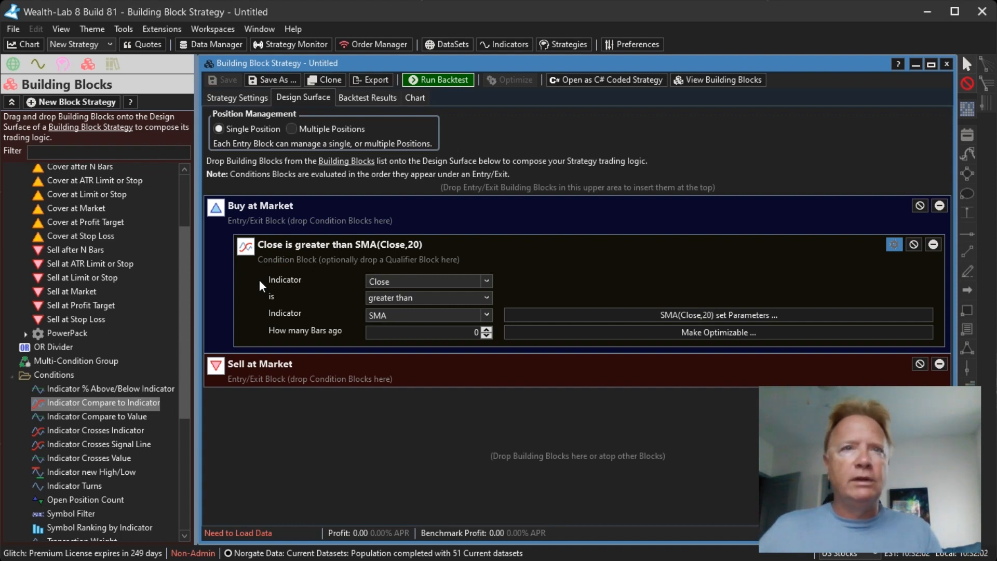
- Set the first indicator of the Buy at Market condition to IndOnInd
left_click(440, 281)
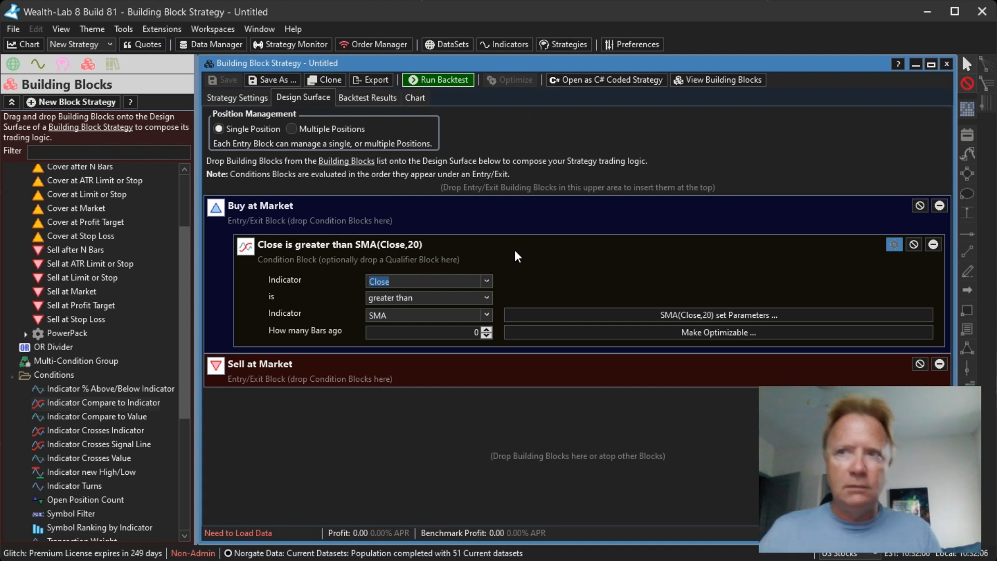
type("IndOn")
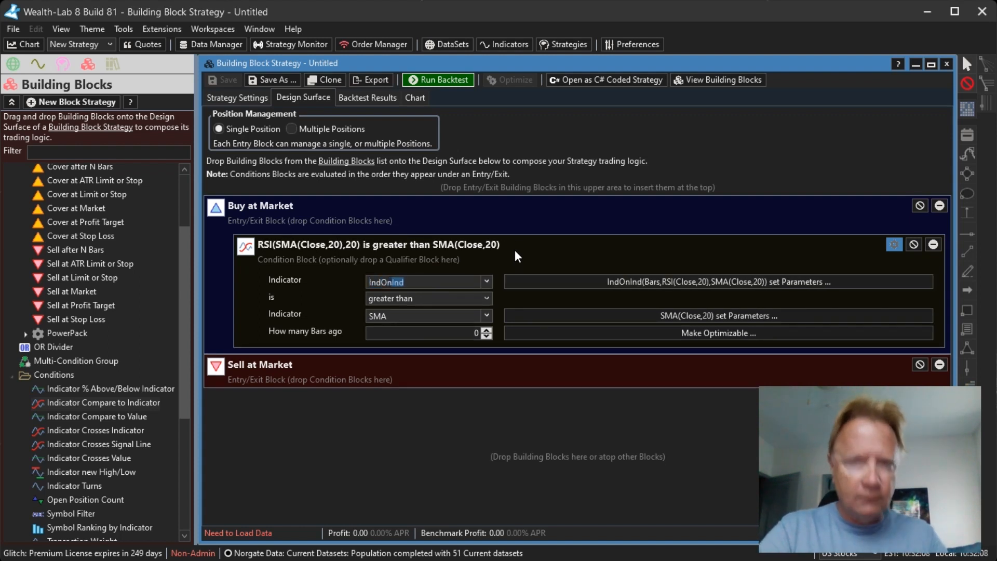
key("BackSpace")
key("BackSpace")
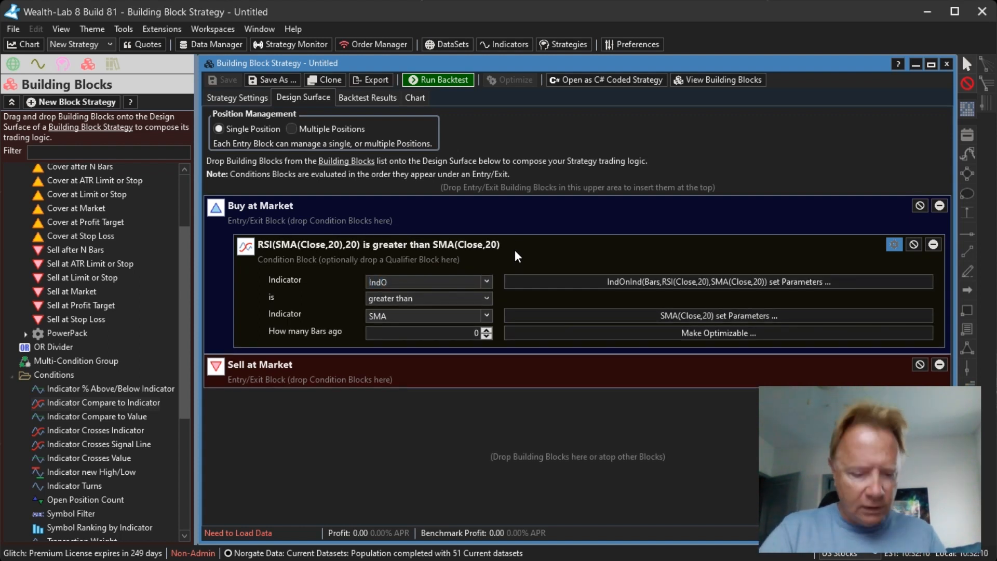
type("nInd")
key("Tab")
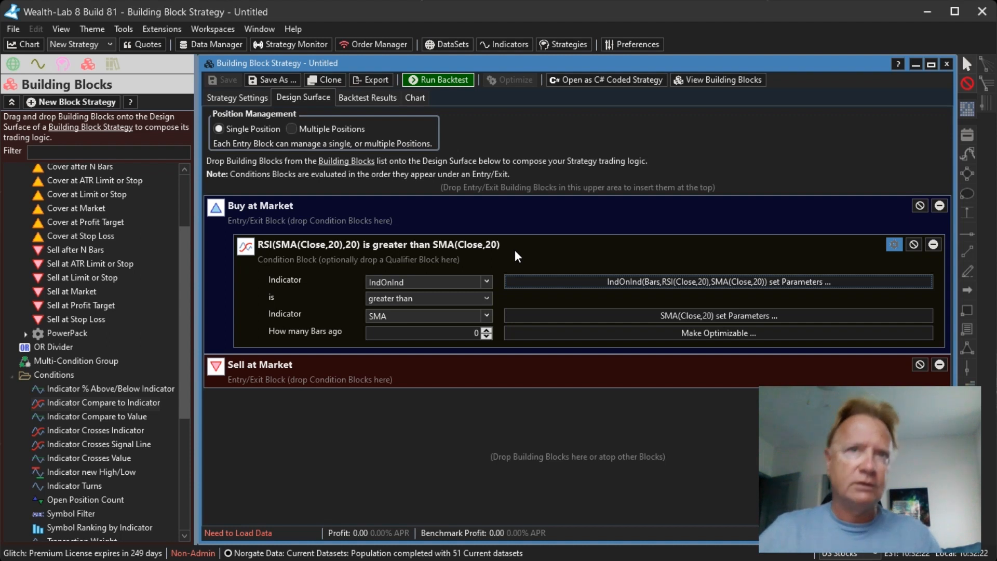
- Configure the IndOnInd parameters so that EMA is applied to RSI
left_click(552, 281)
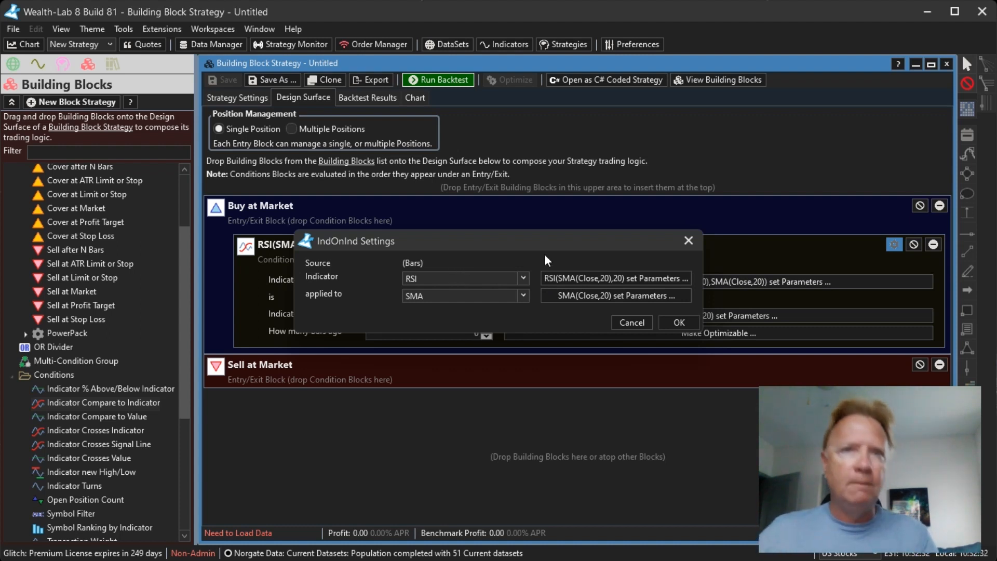
double_click(455, 279)
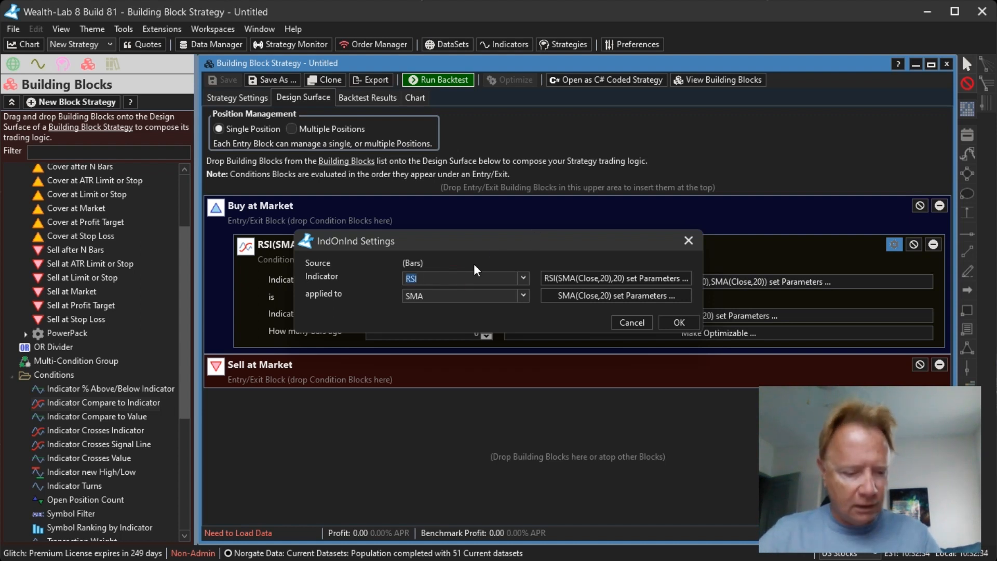
type("EMA")
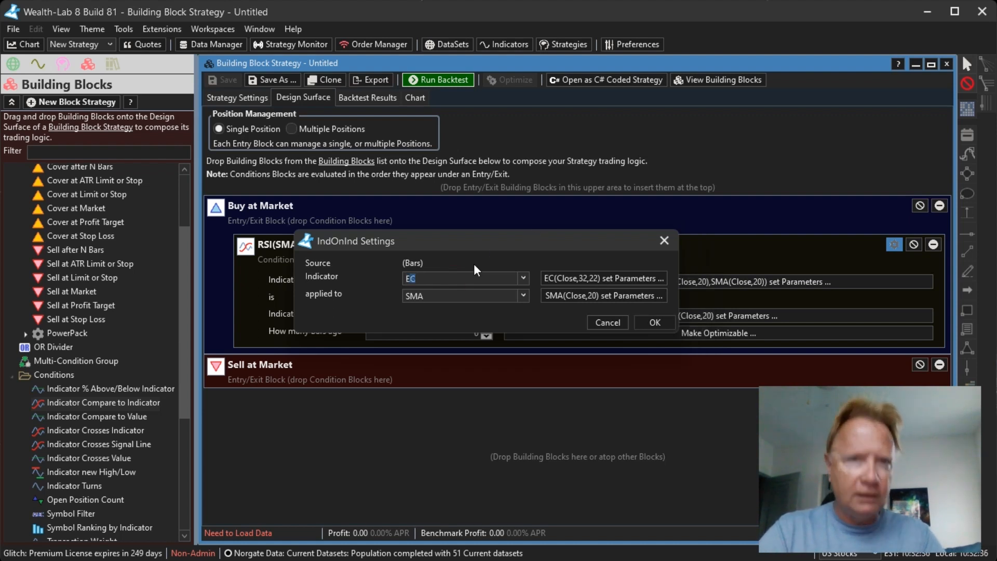
key("Tab")
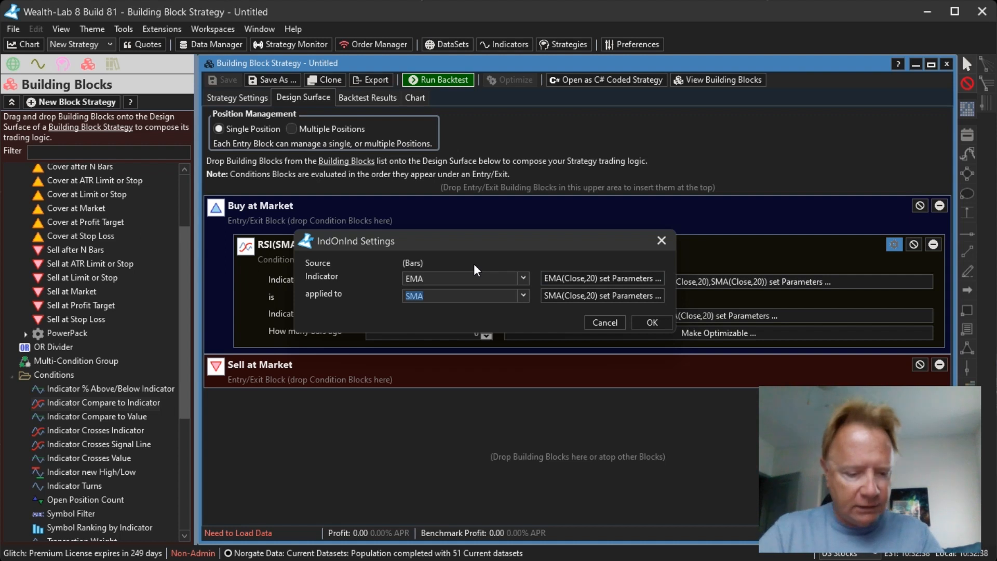
type("RSI")
key("Tab")
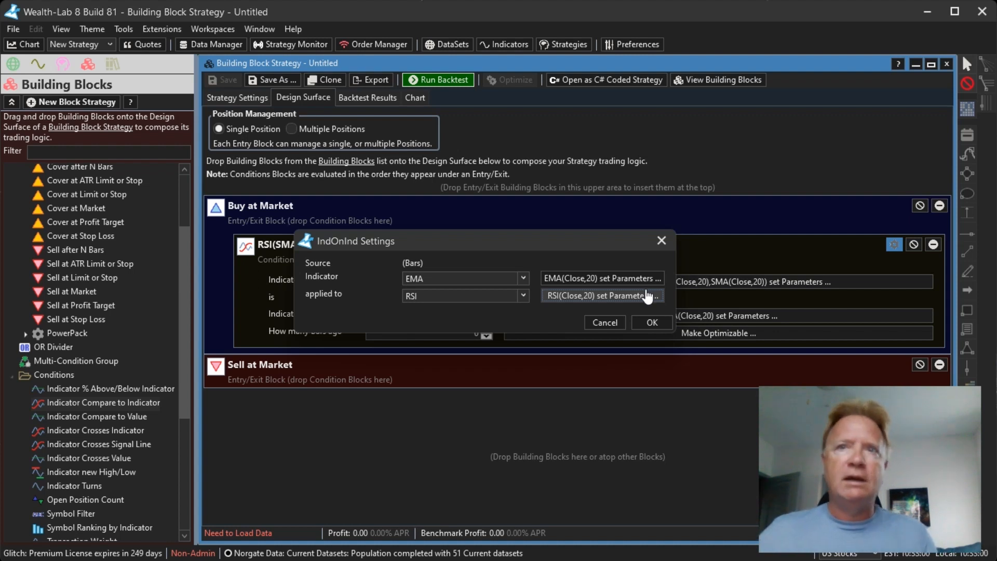
- Make the EMA's period optimizable with a new optimization variable named EMA Period
left_click(598, 278)
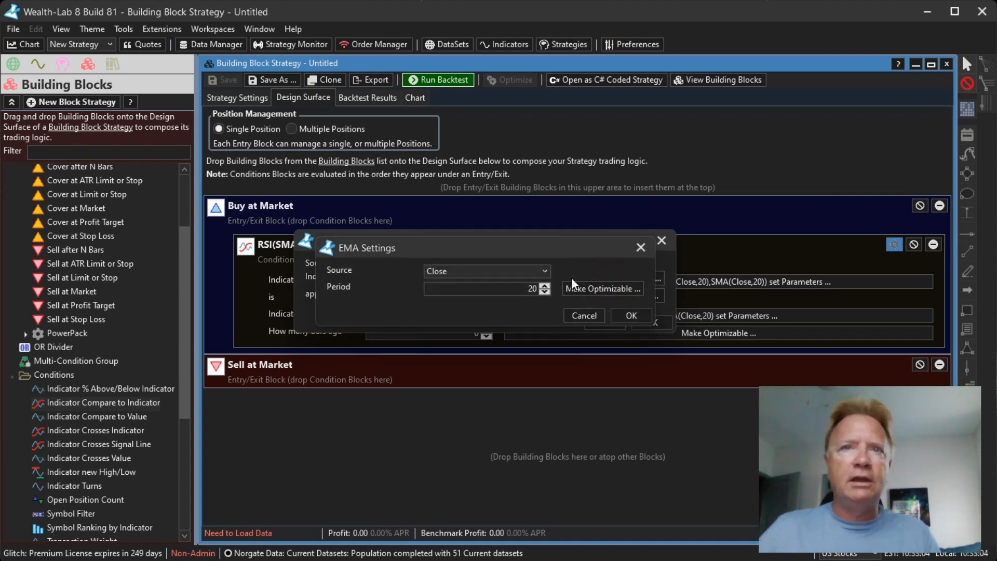
left_click(601, 289)
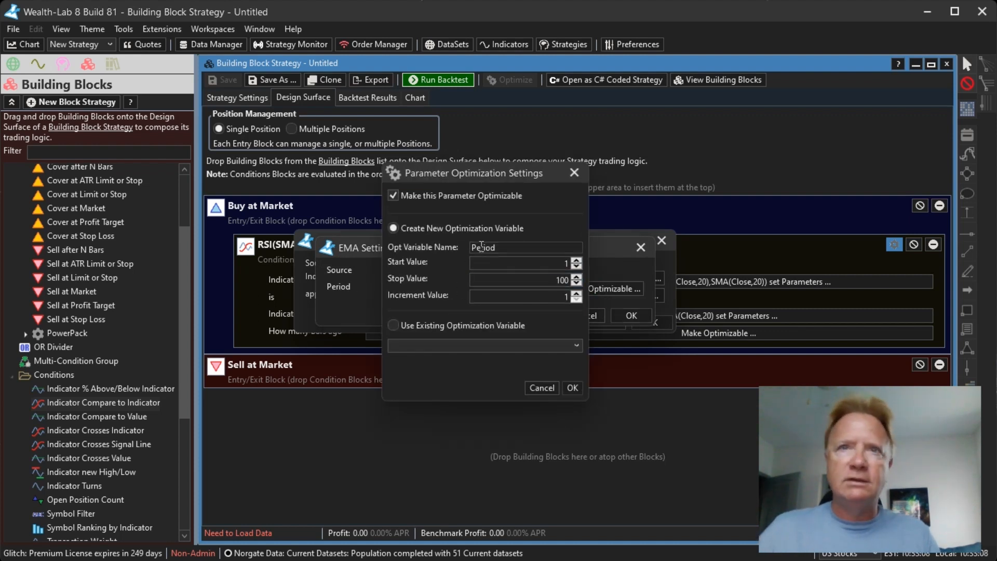
left_click_drag(521, 247, 431, 251)
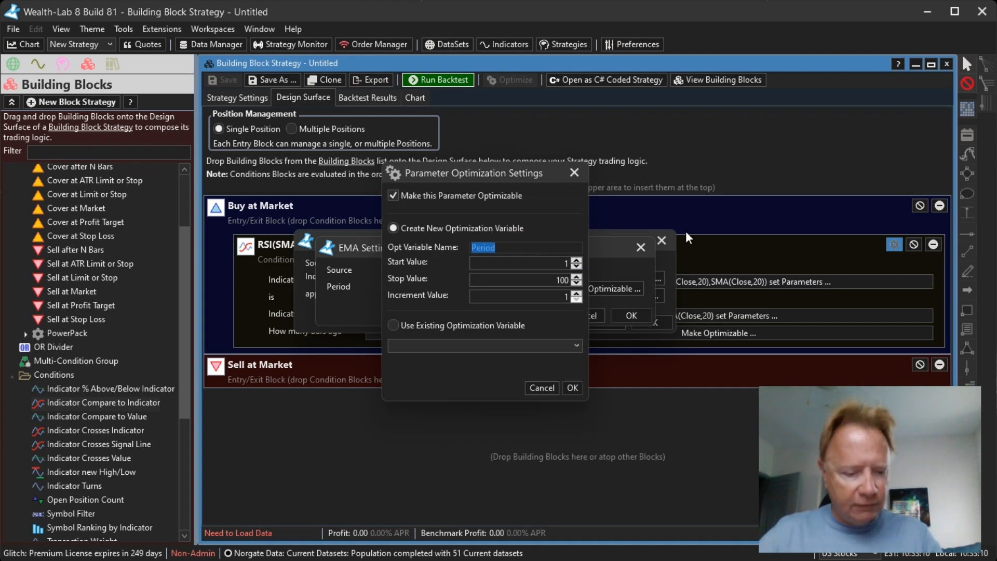
type("EMA Period")
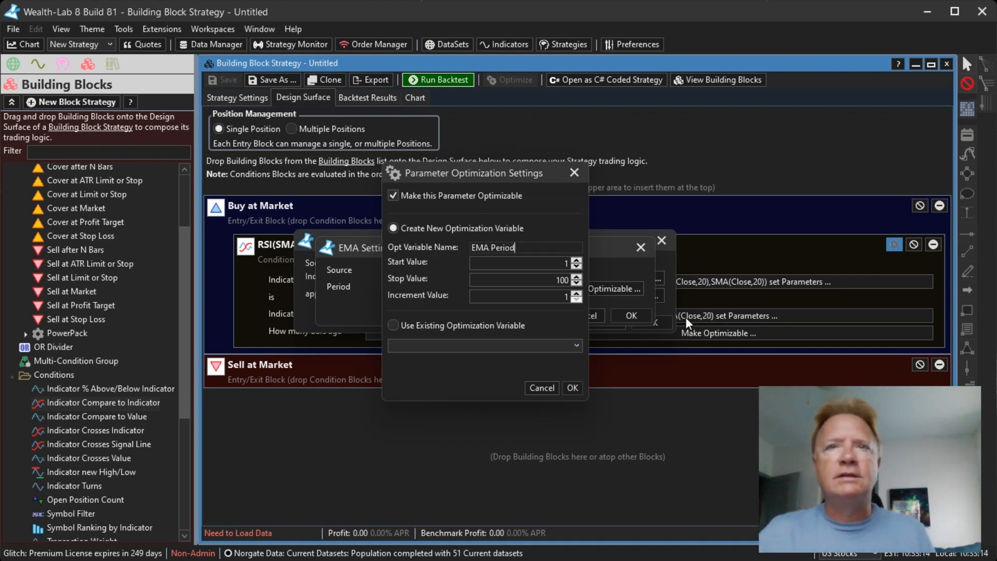
left_click(569, 388)
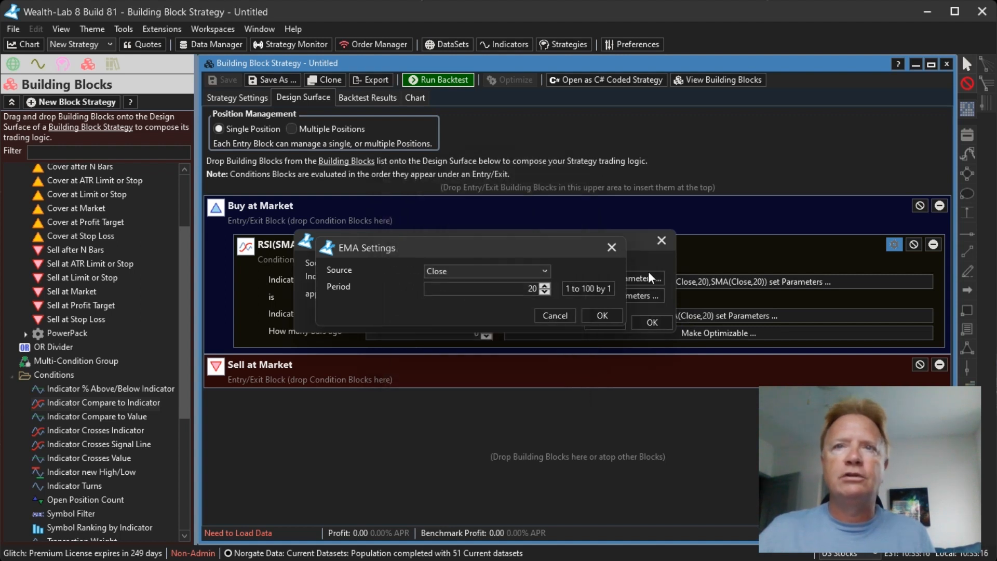
- Set the EMA Period optimization range to start at 20 and stop at 100 with an increment of 10
left_click(587, 289)
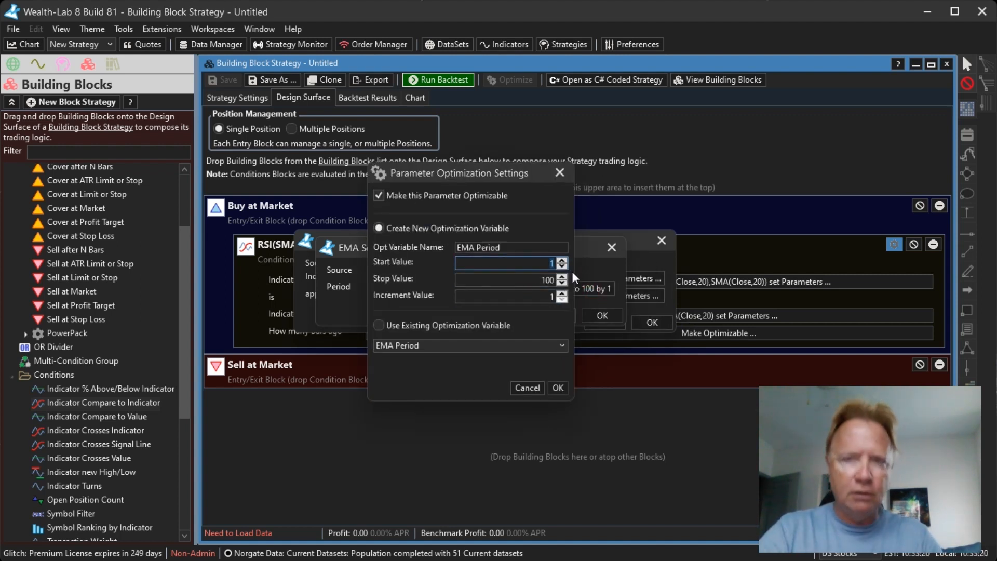
key("Tab")
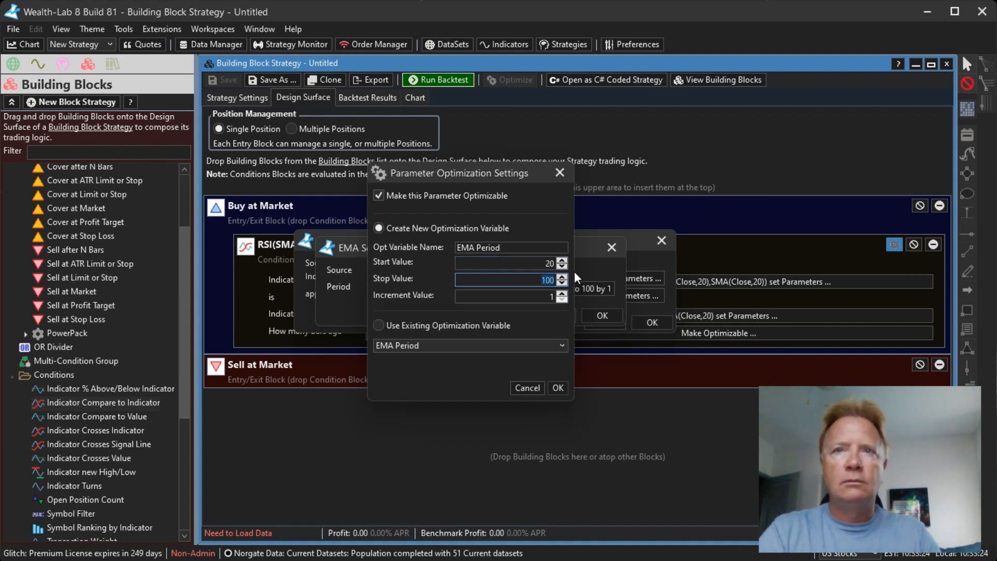
key("Tab")
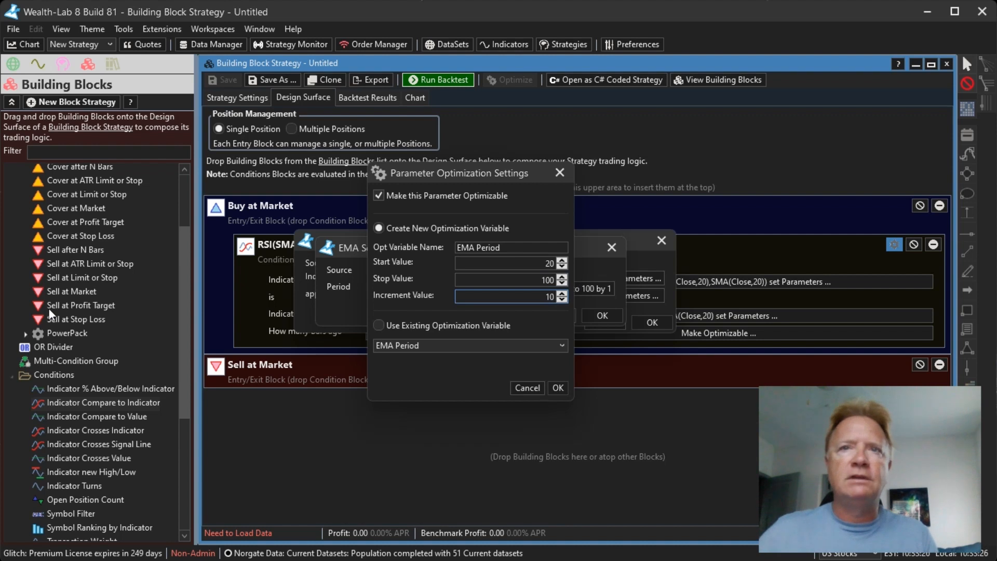
type("10")
left_click(557, 387)
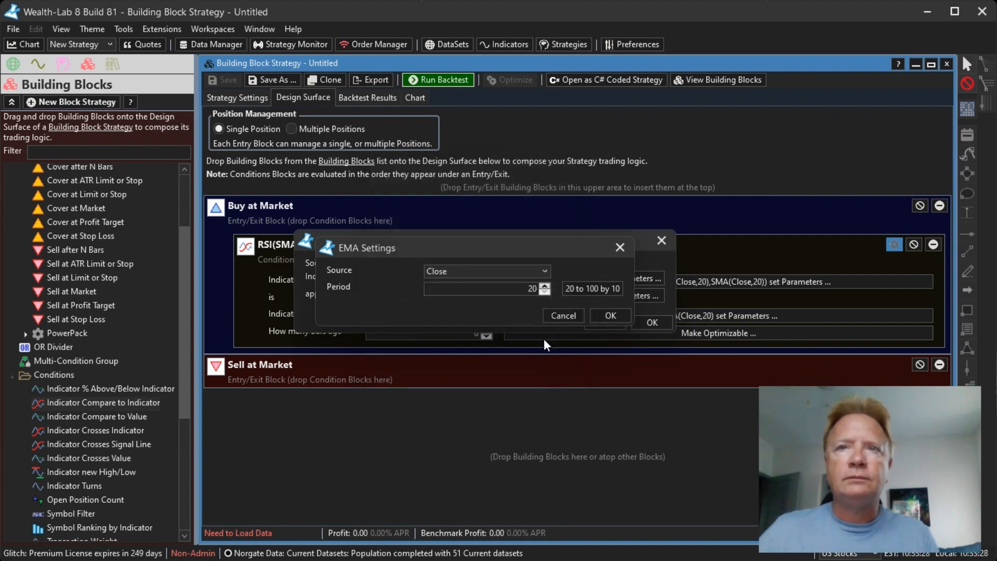
left_click(601, 316)
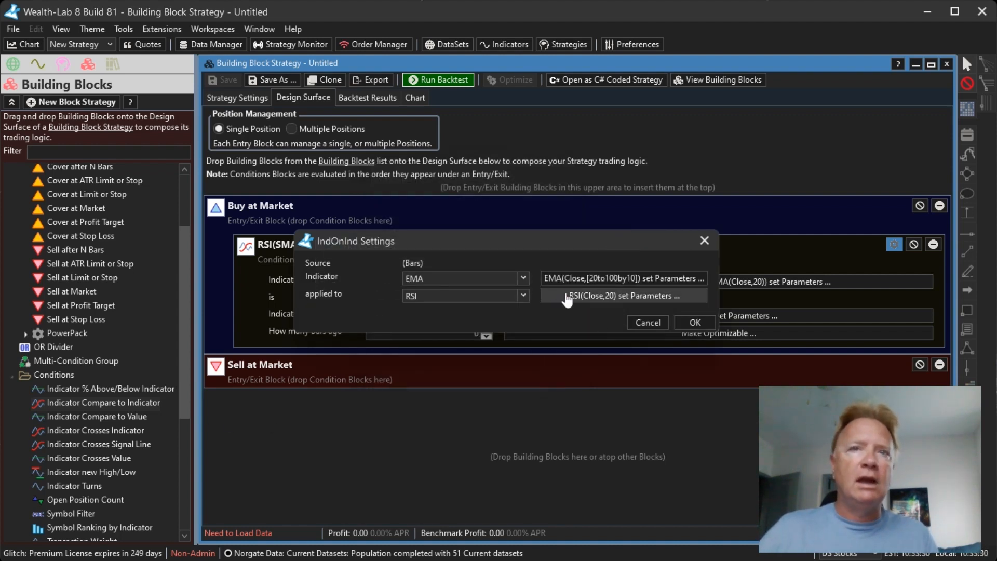
- Make the RSI's period optimizable and name the new optimization variable RSI Period
left_click(567, 299)
left_click(601, 288)
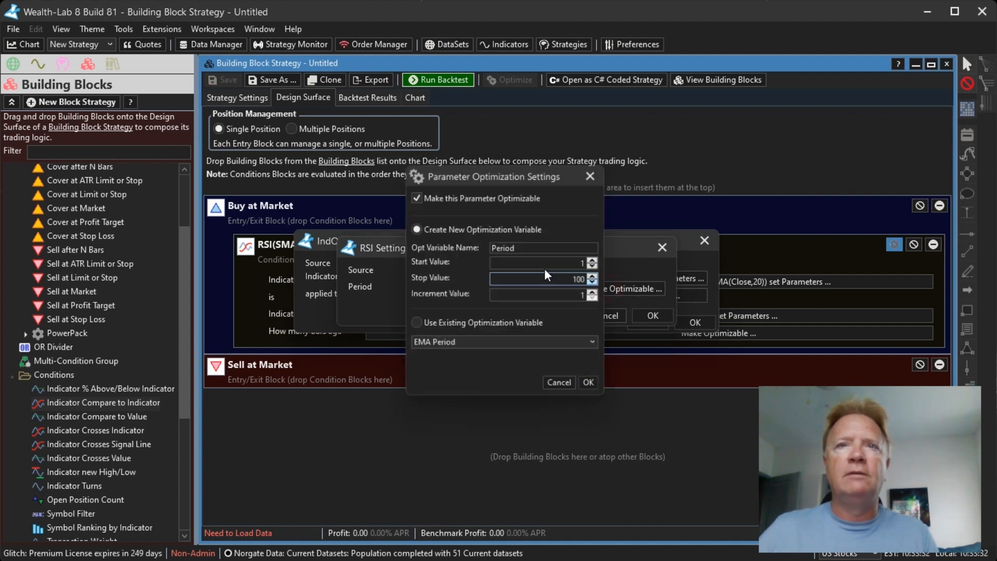
double_click(503, 247)
type("RSI")
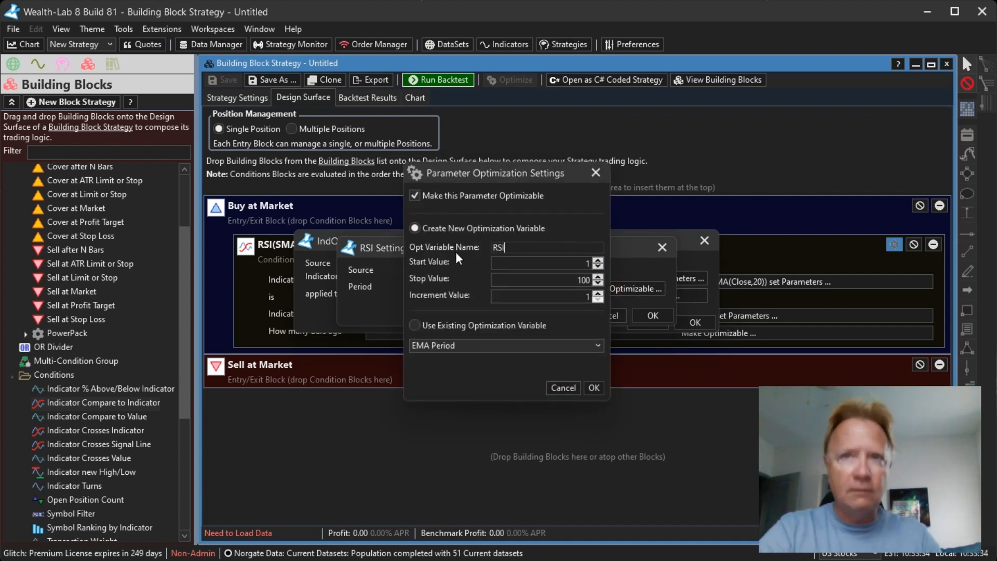
type(" Period")
key("Tab")
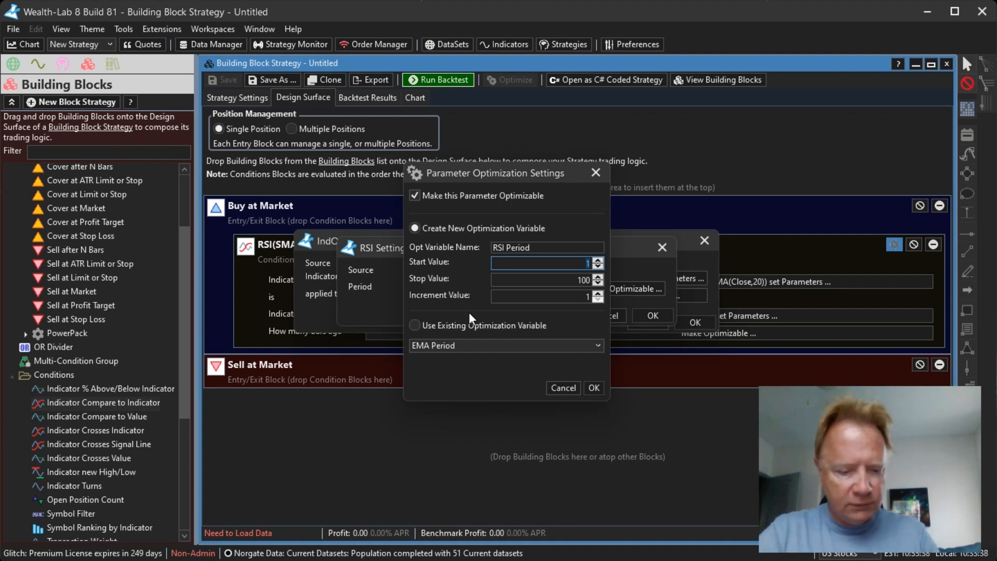
- Set the RSI Period range from 5 to 30 with an increment of 5 and accept the IndOnInd settings
type("5")
key("Tab")
type("3")
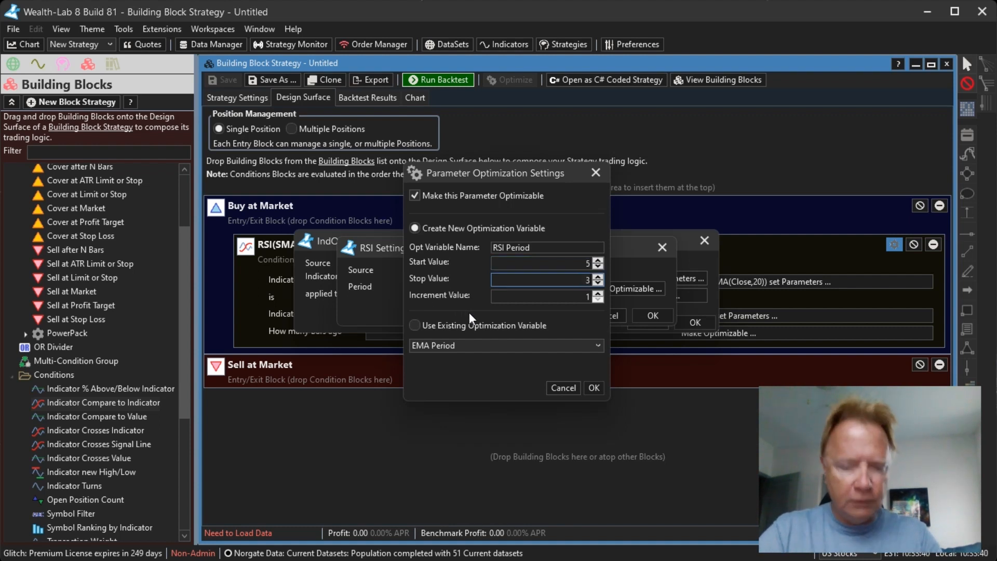
type("0")
key("Tab")
type("5")
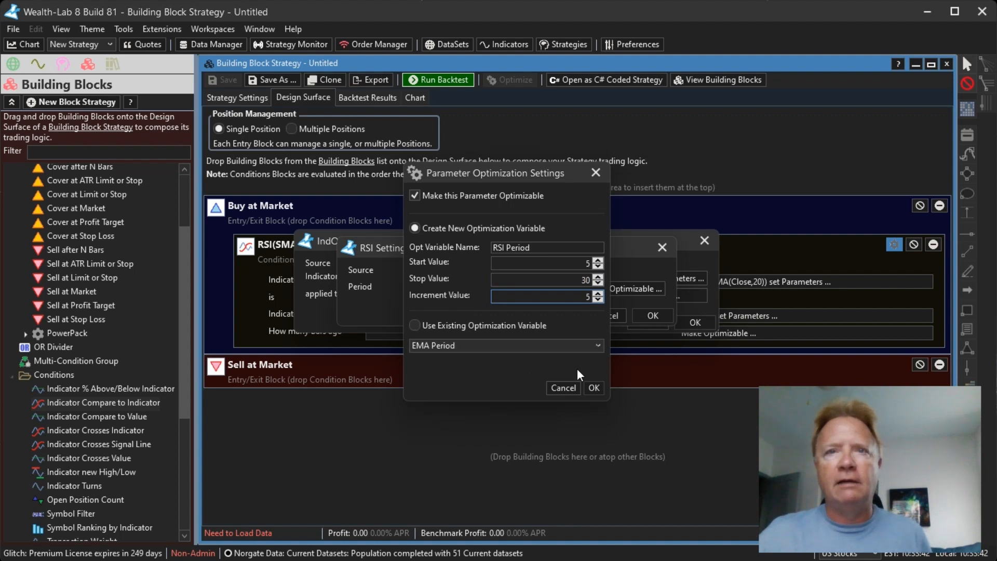
left_click(596, 388)
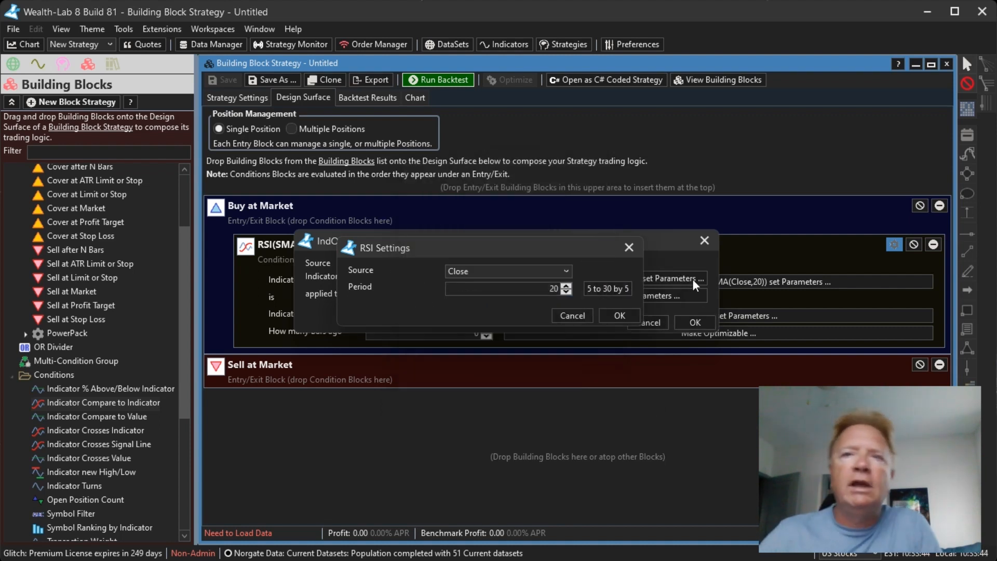
left_click(618, 316)
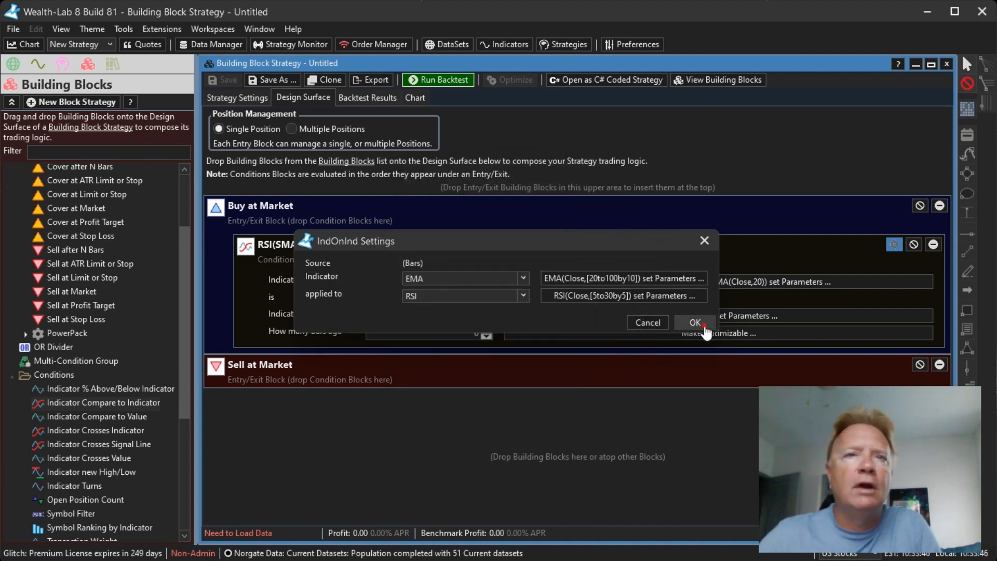
left_click(694, 321)
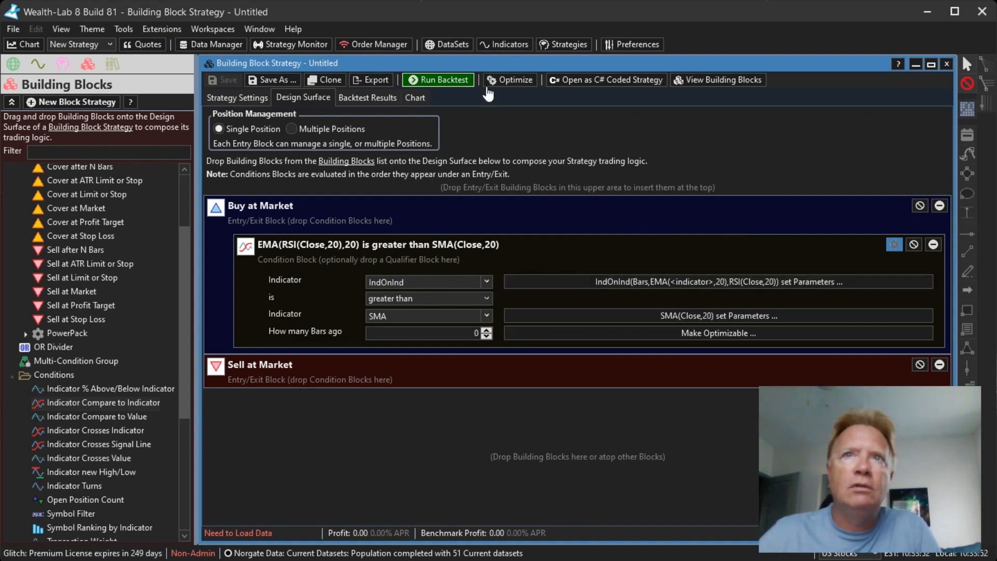
- Open the strategy's optimization settings and bring up the list of DataSets
left_click(511, 80)
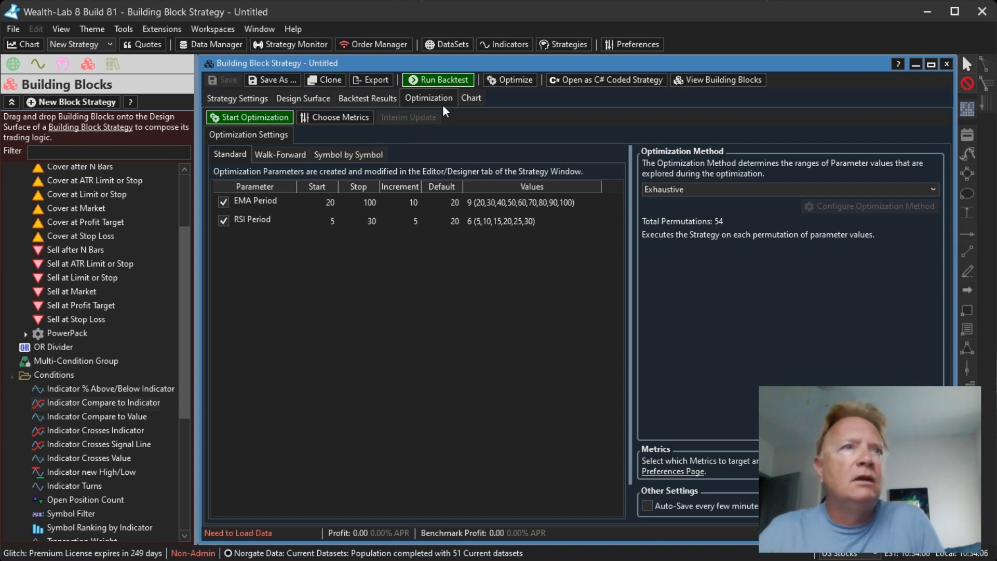
left_click(62, 64)
left_click(13, 64)
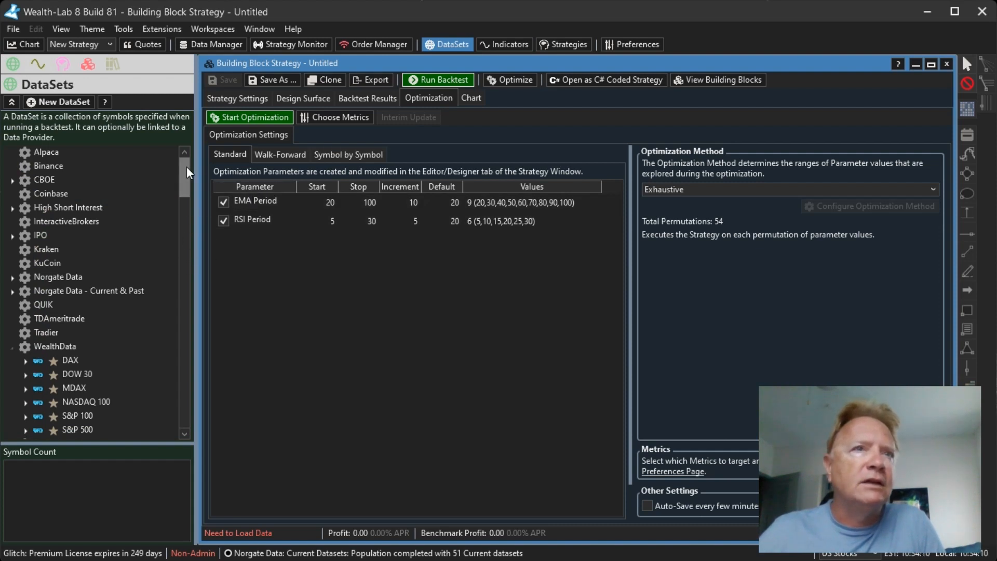
mouse_move(186, 166)
left_mouse_down()
mouse_move(192, 199)
mouse_move(198, 167)
left_mouse_up()
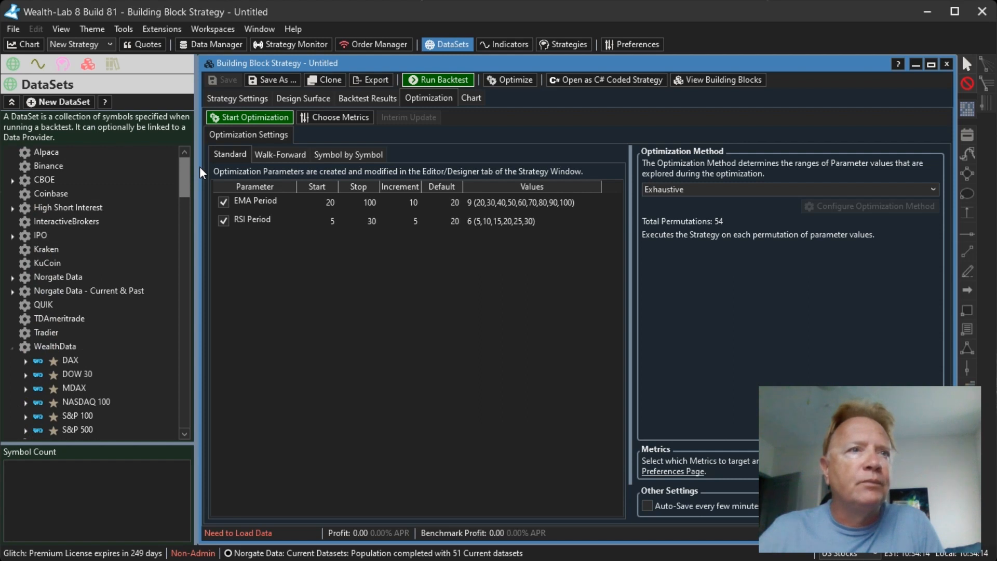
left_click_drag(189, 170, 191, 182)
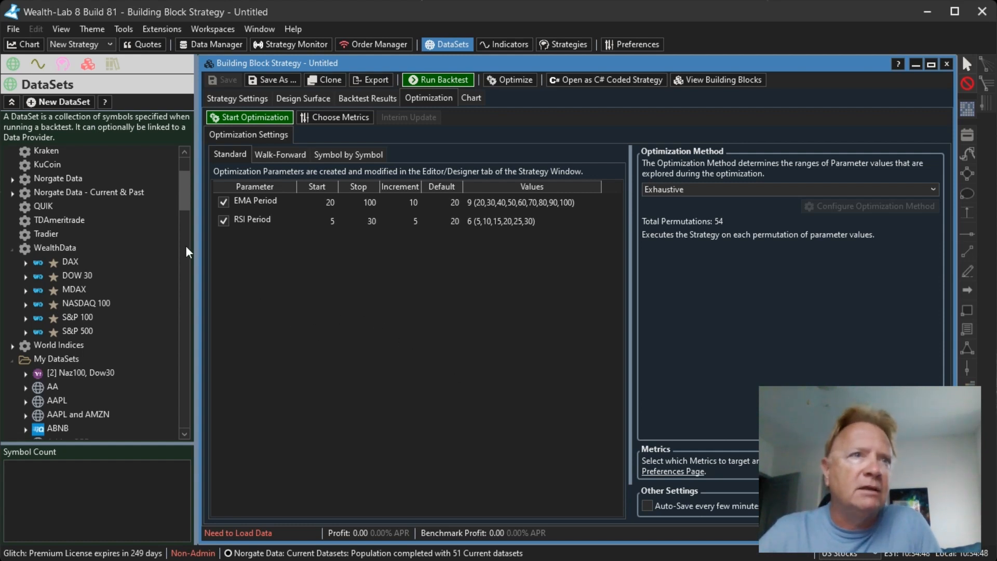
- Expand the Norgate Data - Current & Past and Norgate Data groups and look through their DataSets
left_click(11, 192)
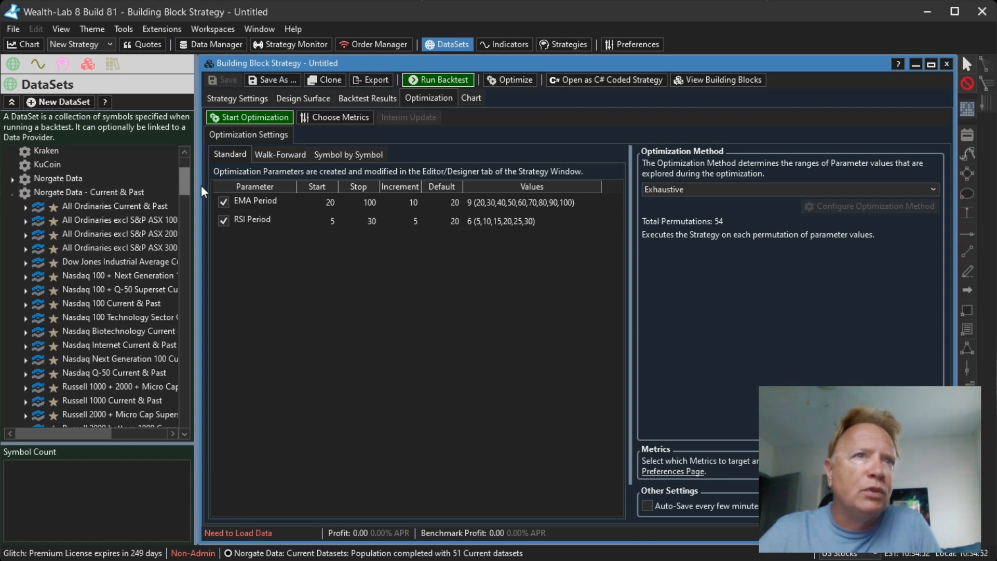
left_click_drag(184, 177, 192, 216)
scroll(198, 240, "up", 15)
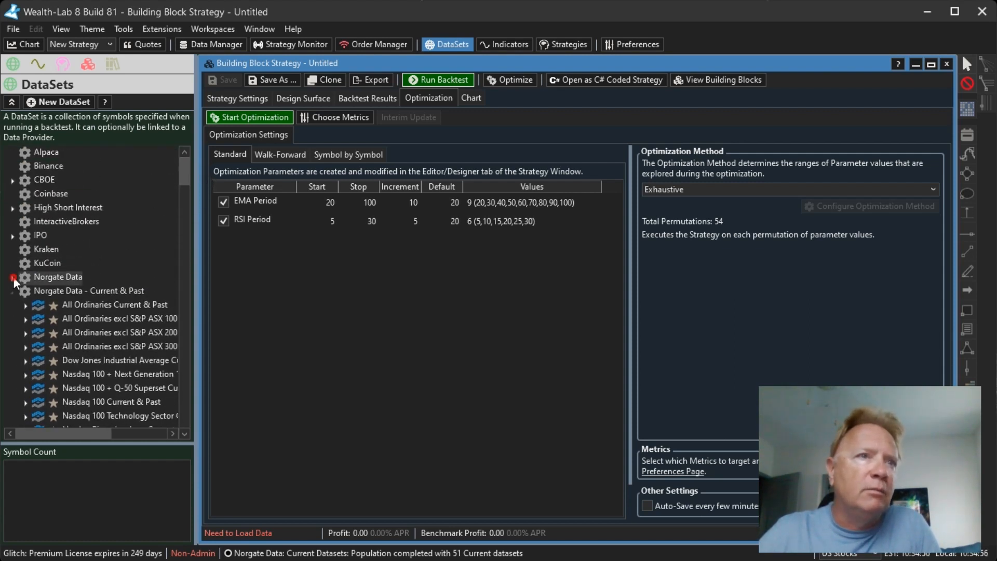
left_click(12, 277)
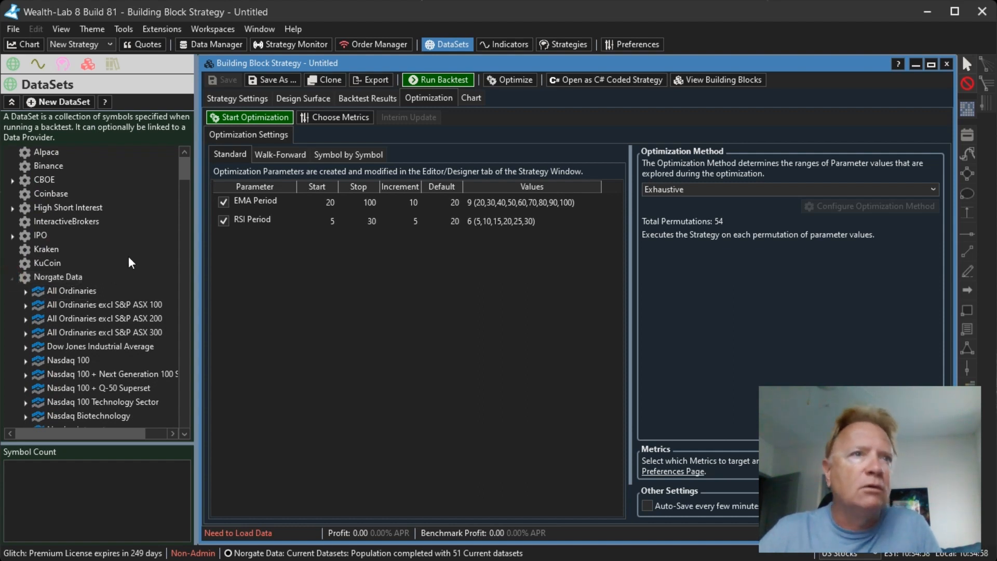
left_click_drag(185, 170, 185, 233)
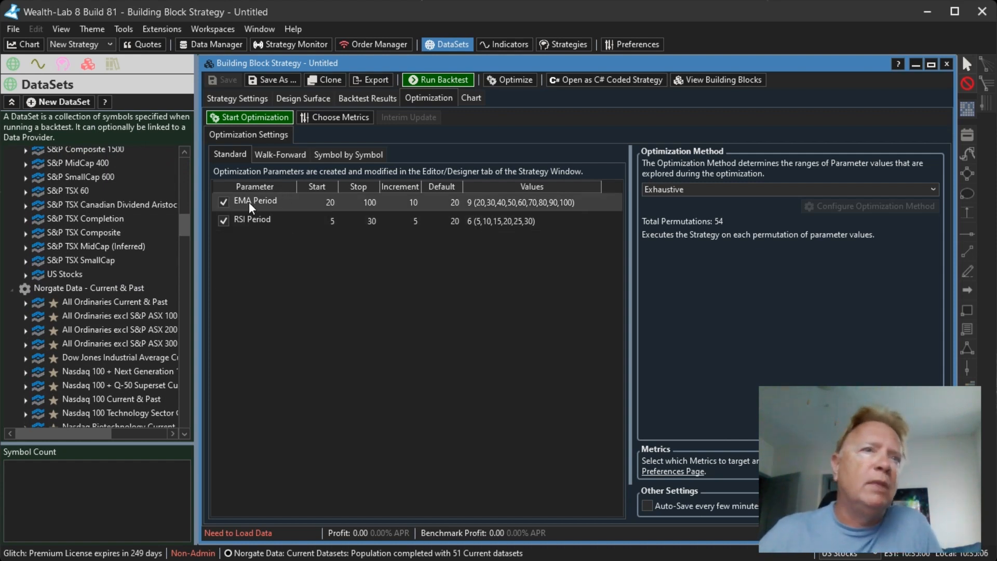
- Open the configuration of the Dynamic DataSet under My DataSets and go to its symbol date ranges
left_click_drag(181, 223, 187, 346)
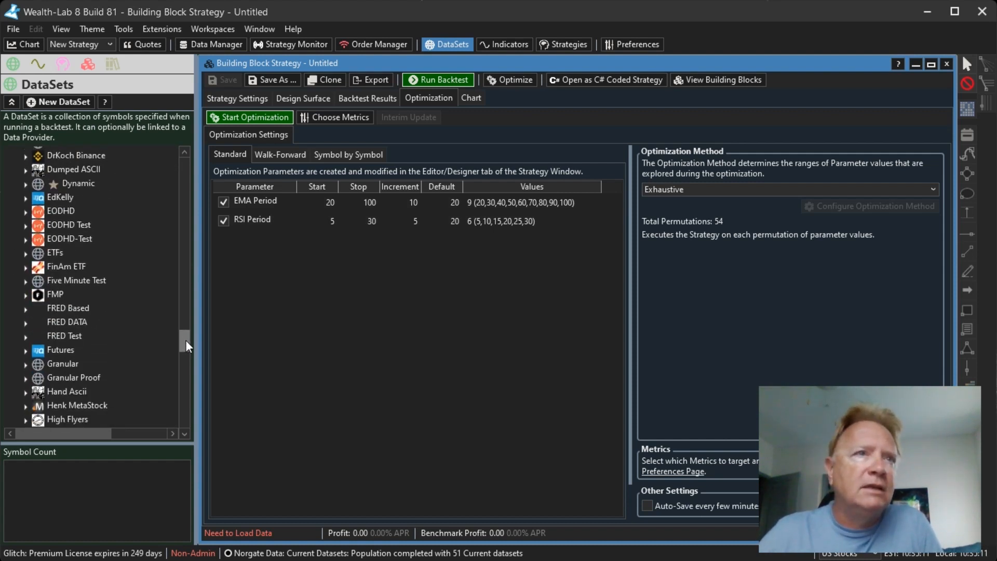
left_click(80, 182)
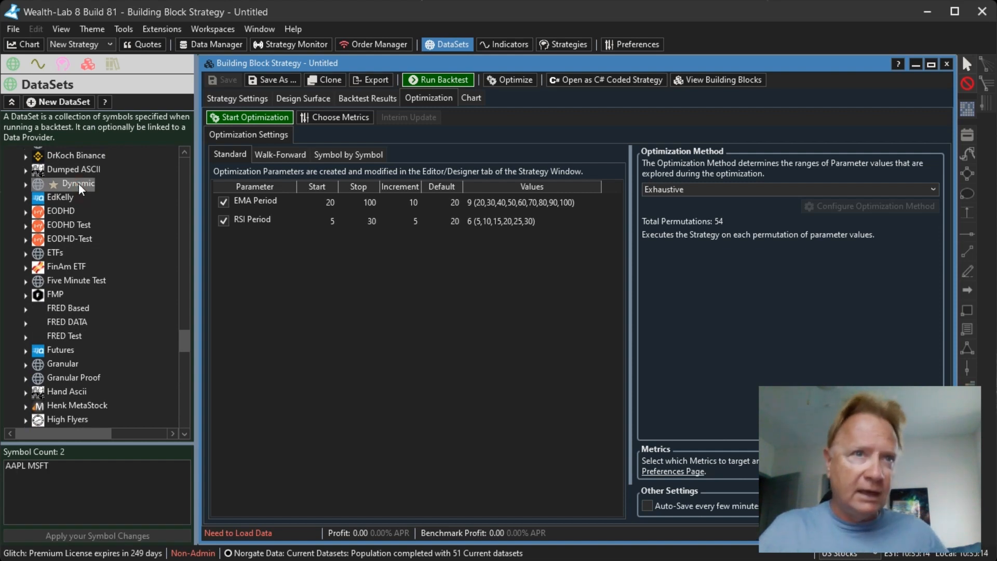
right_click(79, 182)
left_click(124, 244)
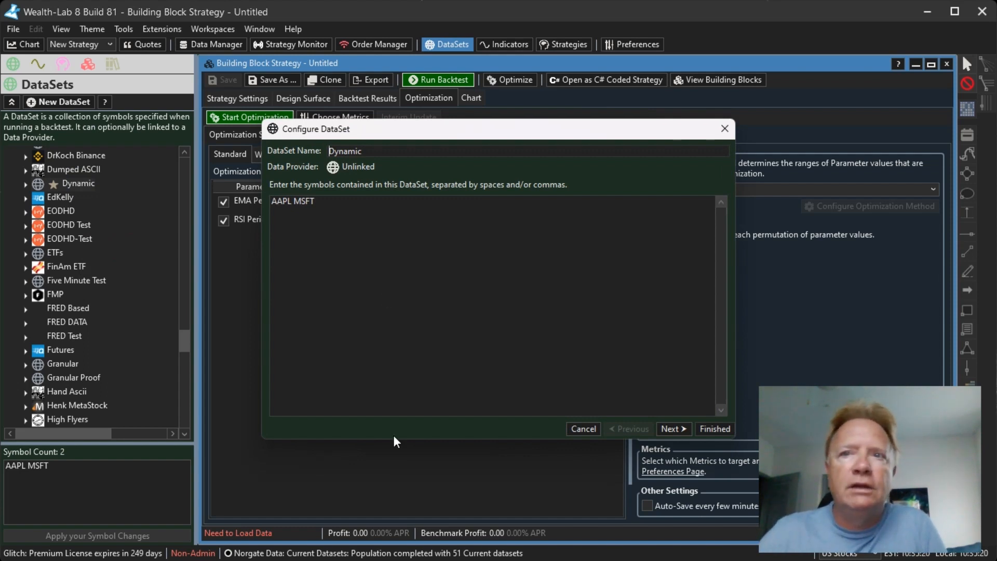
left_click(672, 431)
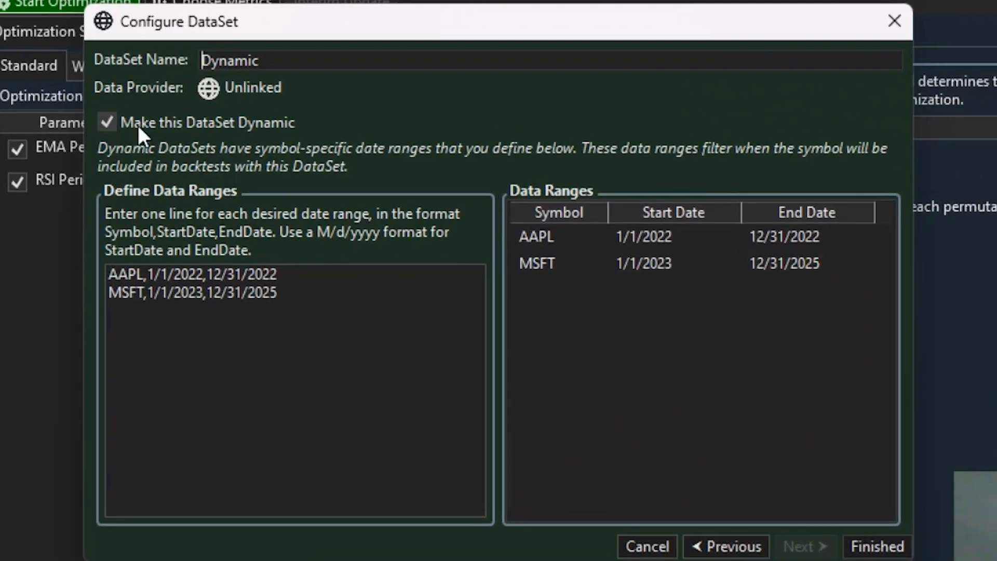
- Switch the option that makes this DataSet dynamic off and on again, and cancel the configuration
left_click(287, 186)
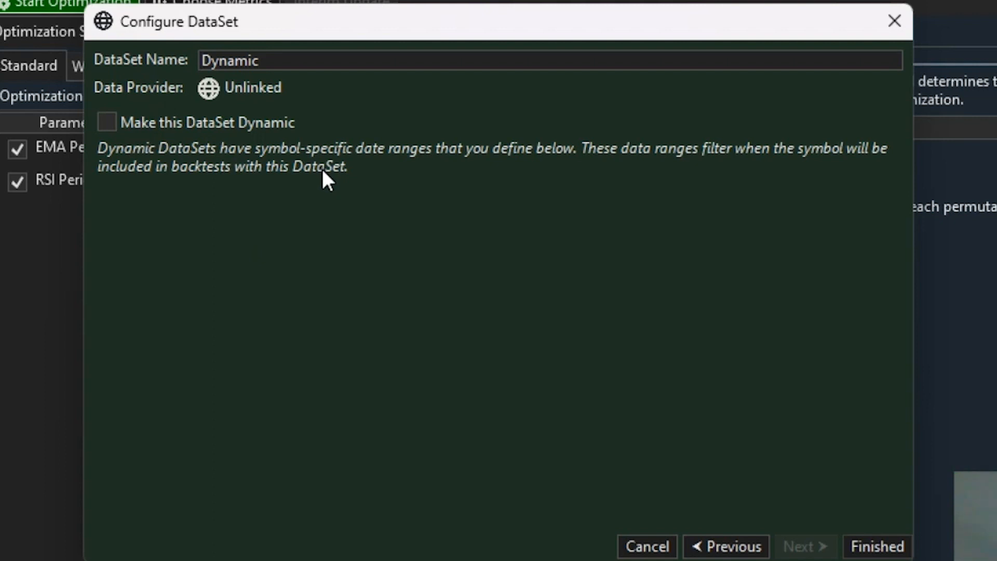
left_click(195, 124)
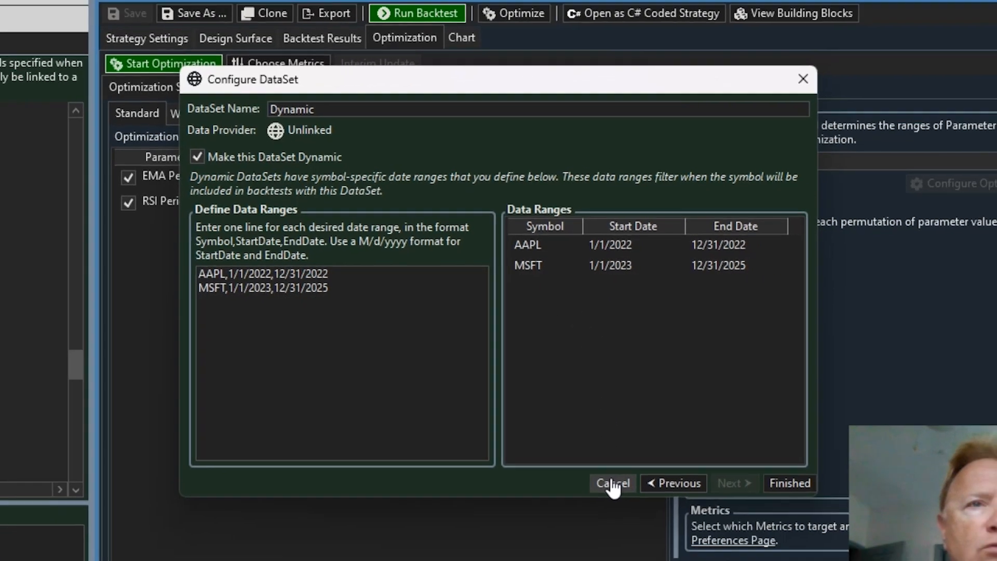
left_click(645, 543)
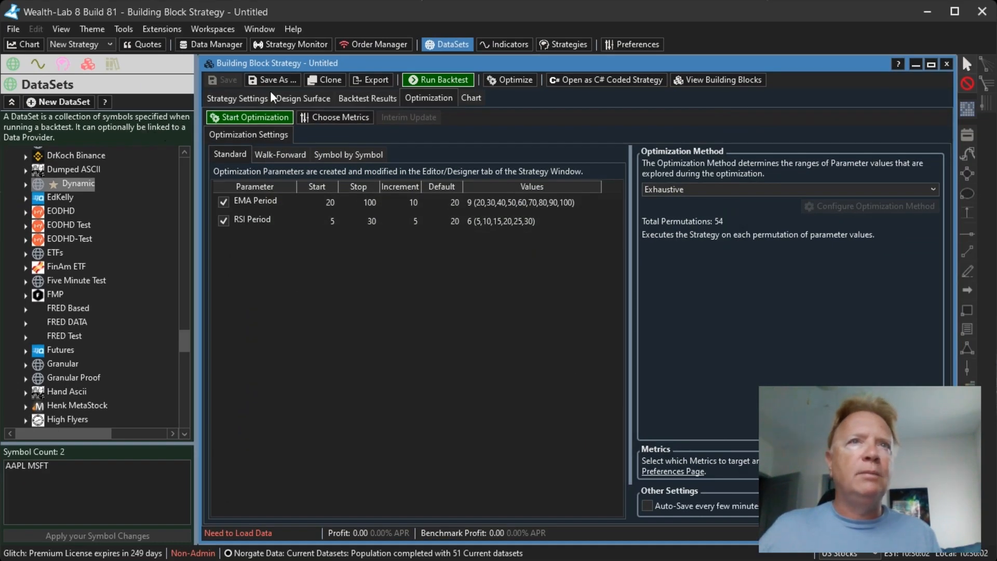
- Close the untitled strategy without saving its changes and open the recent strategy My Strategies\TXXX
left_click(946, 63)
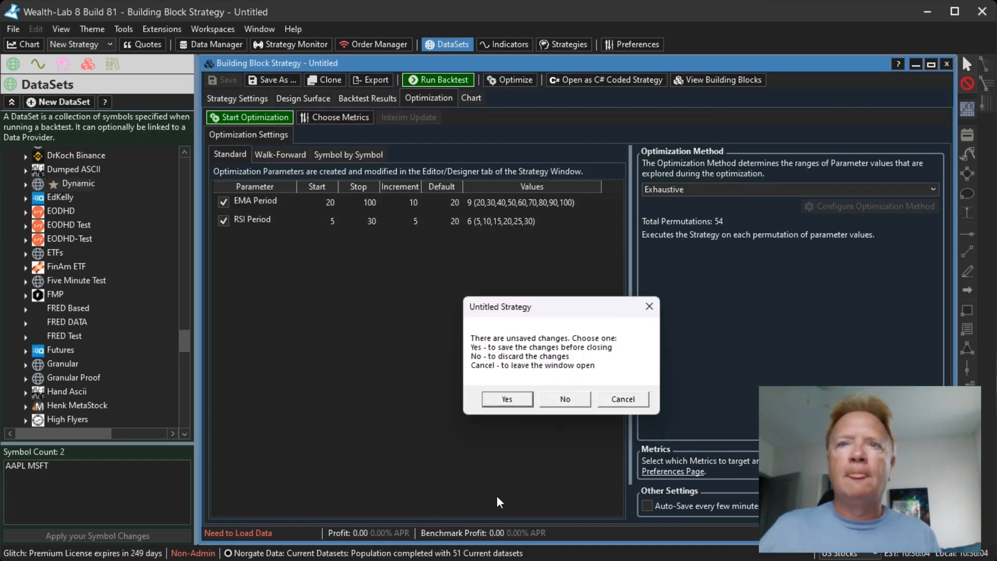
left_click(566, 398)
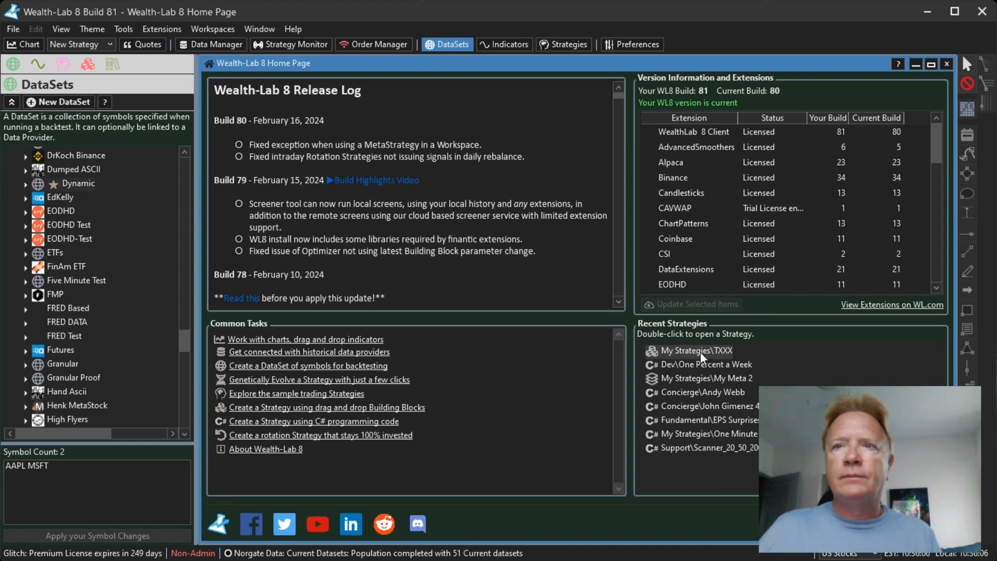
double_click(726, 352)
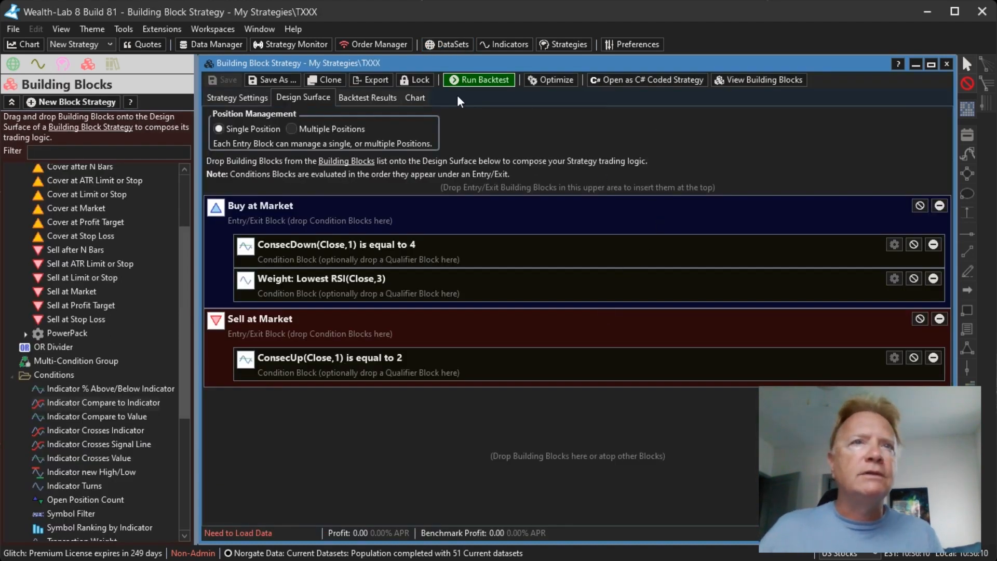
- Set the TXXX strategy's portfolio backtest DataSet to Dynamic
left_click(237, 97)
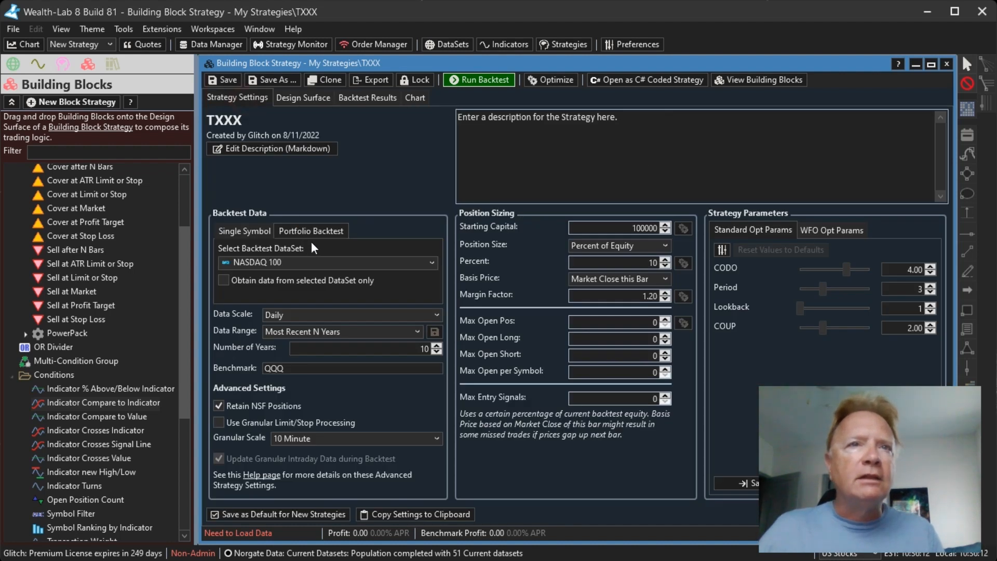
left_click(319, 229)
left_click(322, 264)
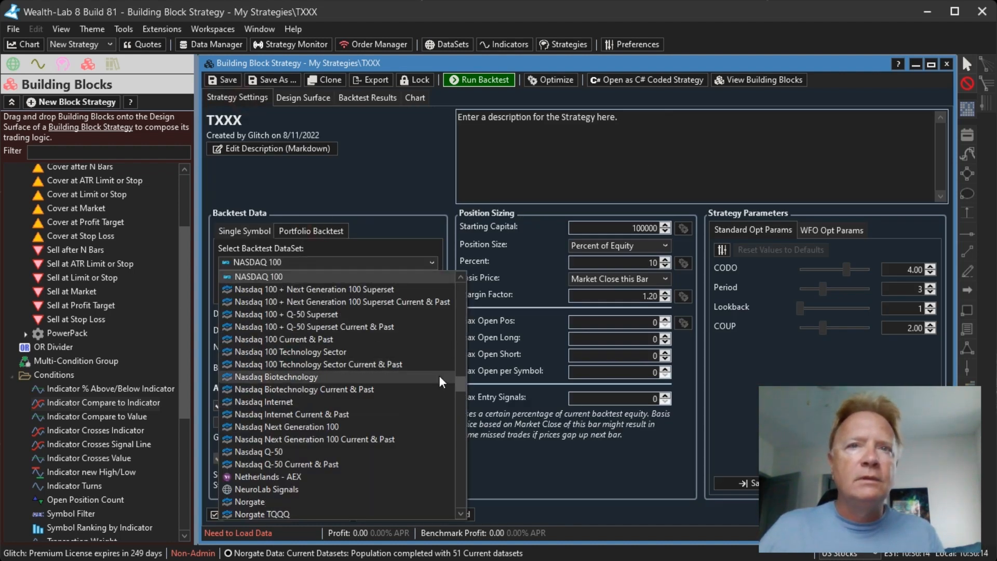
left_click_drag(463, 388, 465, 329)
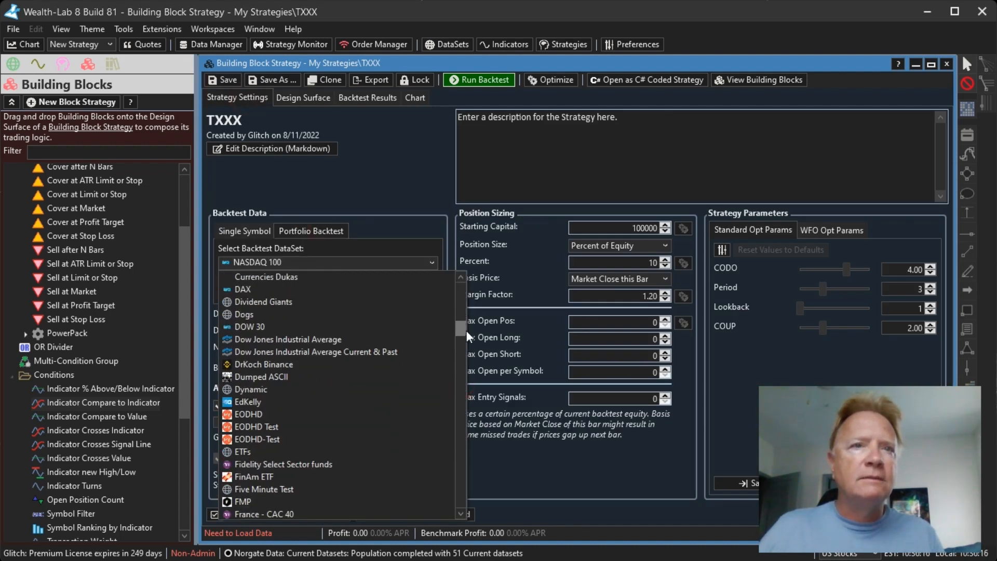
left_click(366, 385)
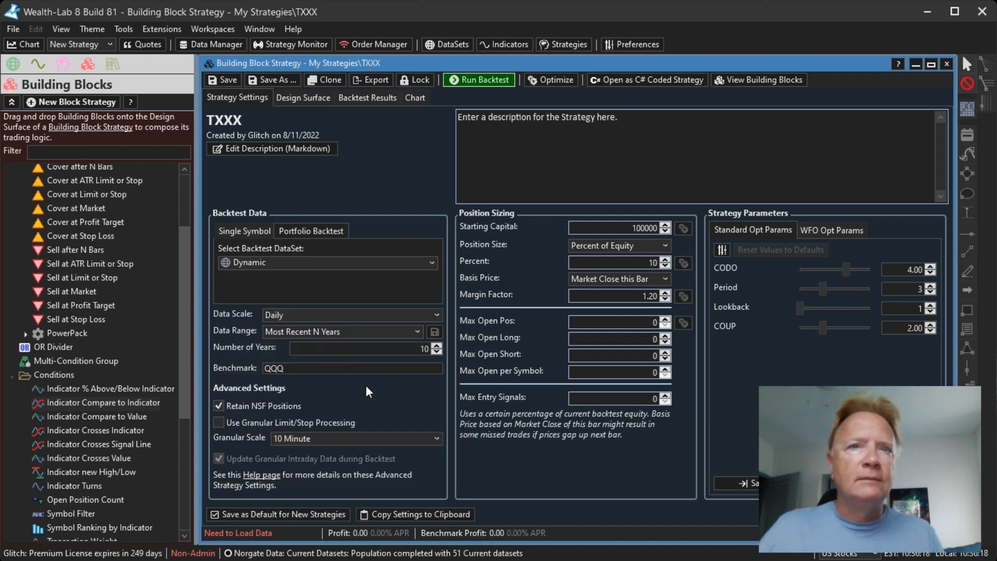
- Backtest the strategy over the most recent 3 years and show the list of resulting positions
double_click(354, 347)
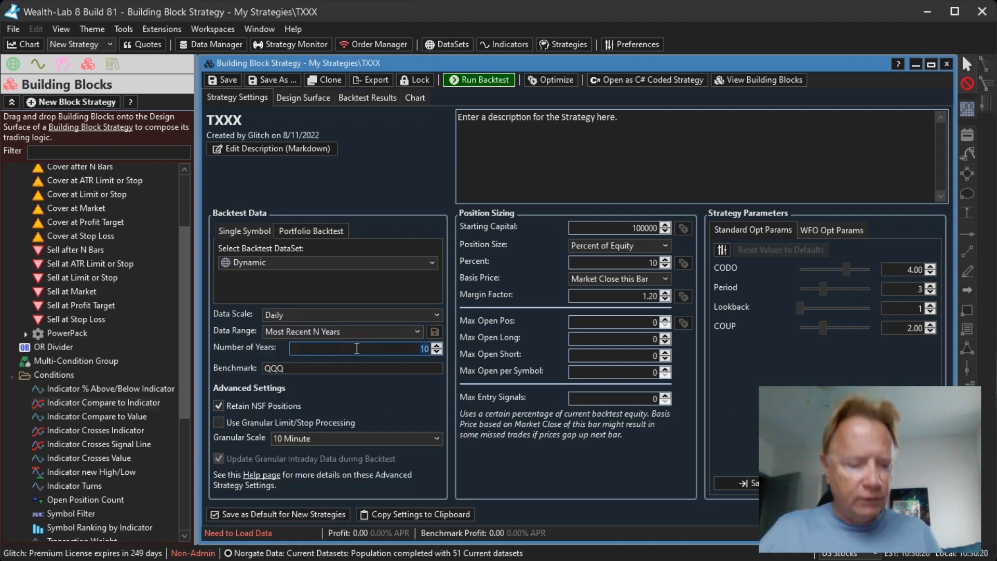
type("3")
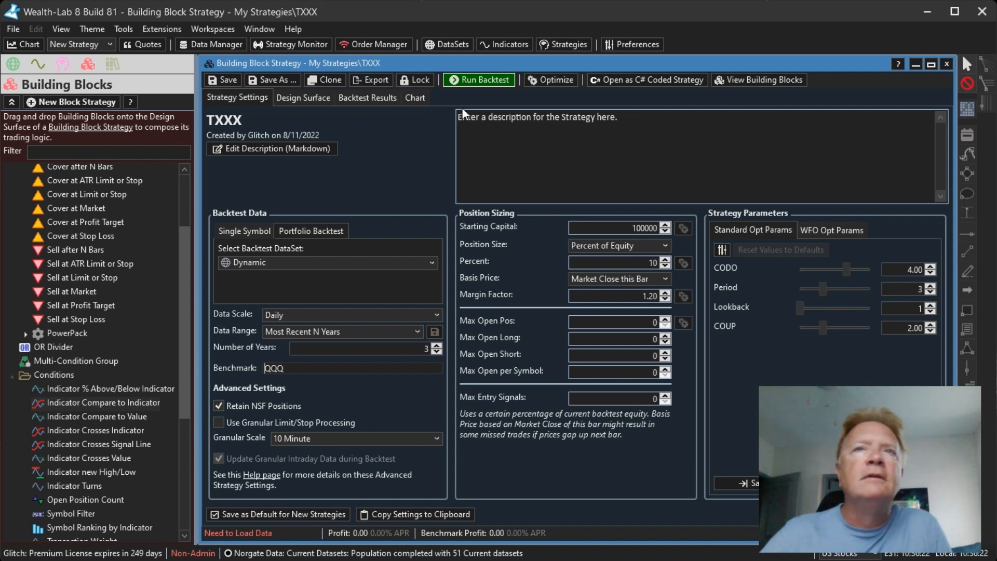
left_click(472, 85)
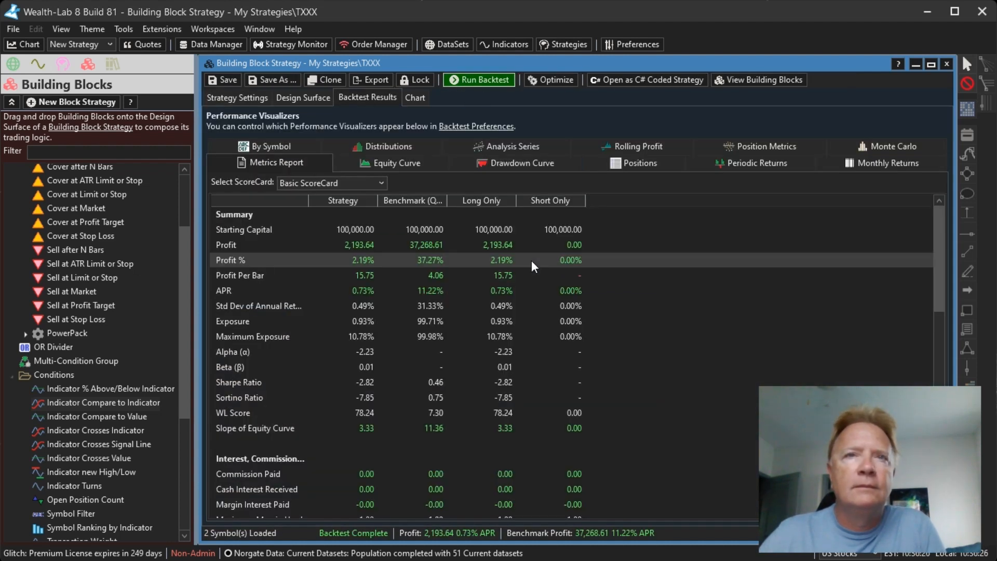
left_click(633, 164)
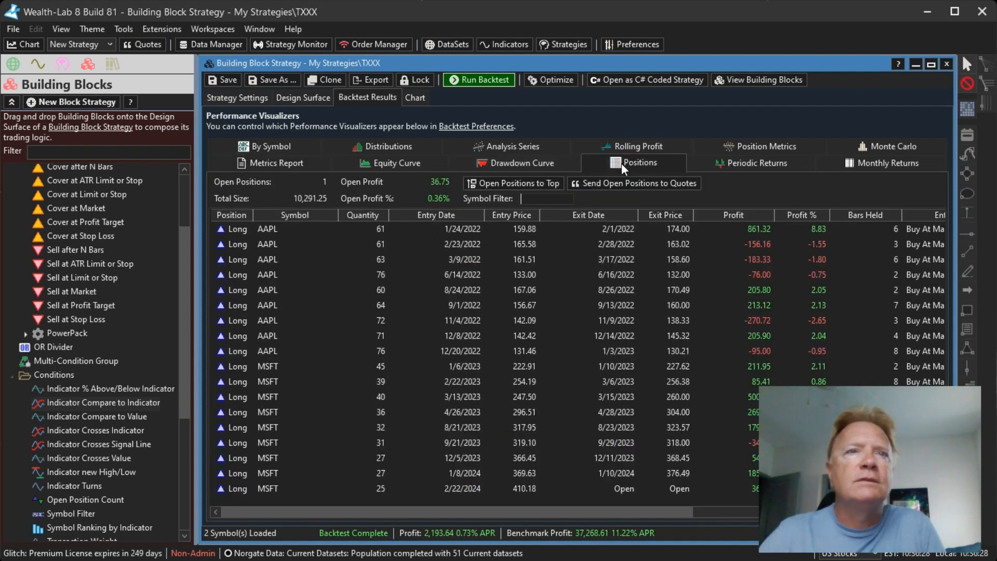